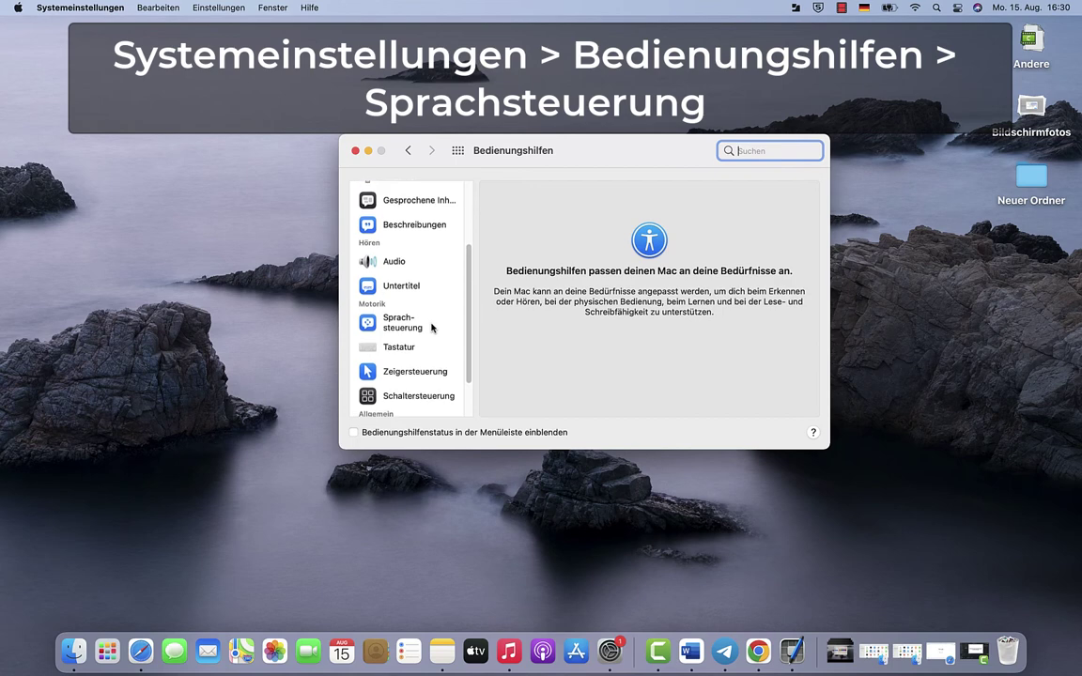
Step: Review the Sprachsteuerung settings, and turn the Bedienungshilfentastatur on and off again
{"action": "left_click", "coordinate": [401, 328]}
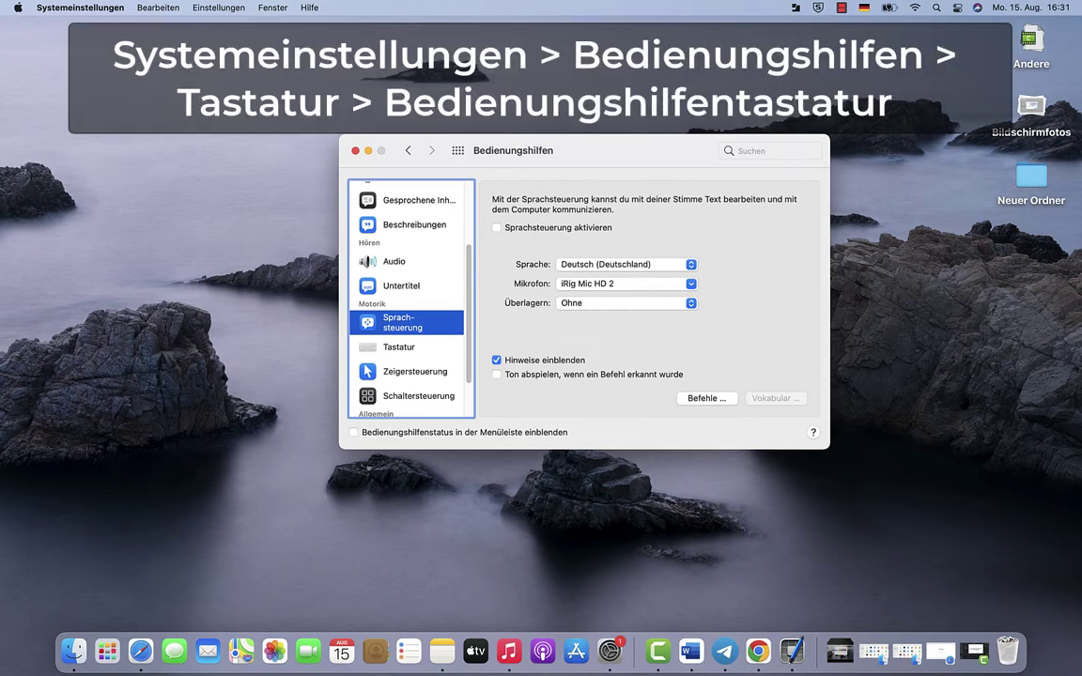
{"action": "left_click", "coordinate": [398, 347]}
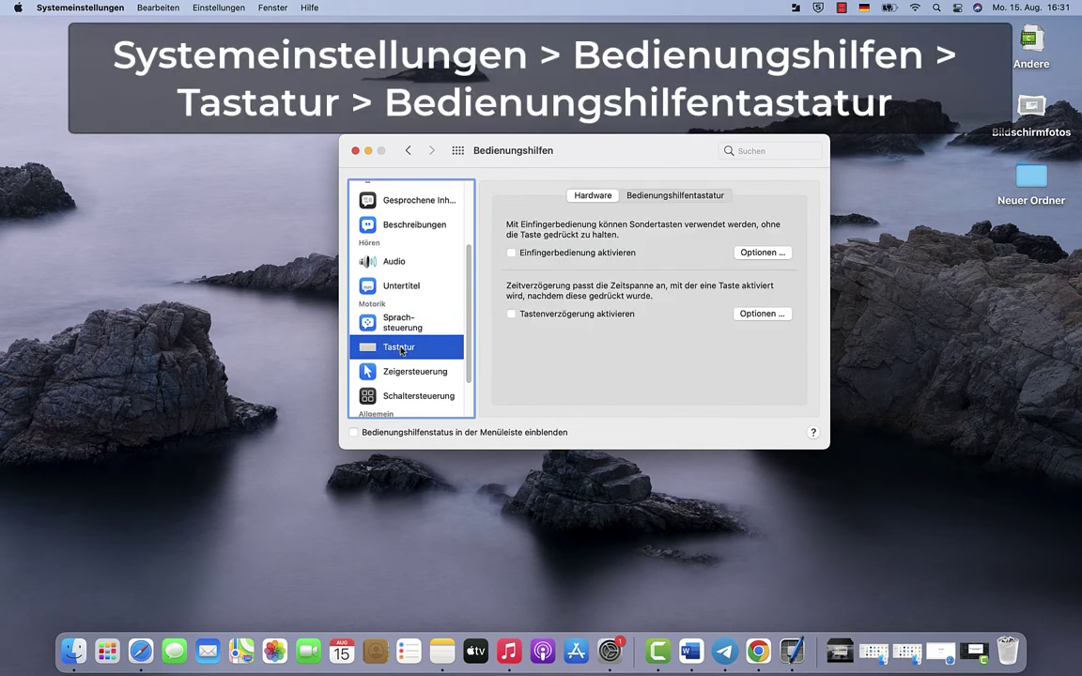
{"action": "left_click", "coordinate": [679, 197]}
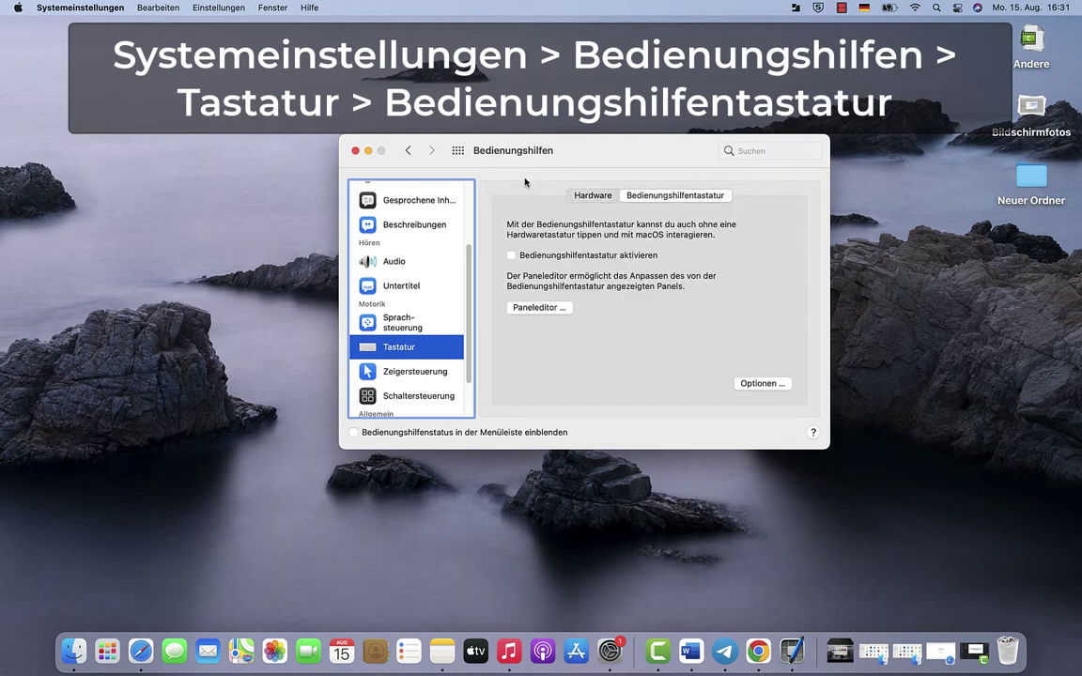
{"action": "left_click", "coordinate": [512, 256]}
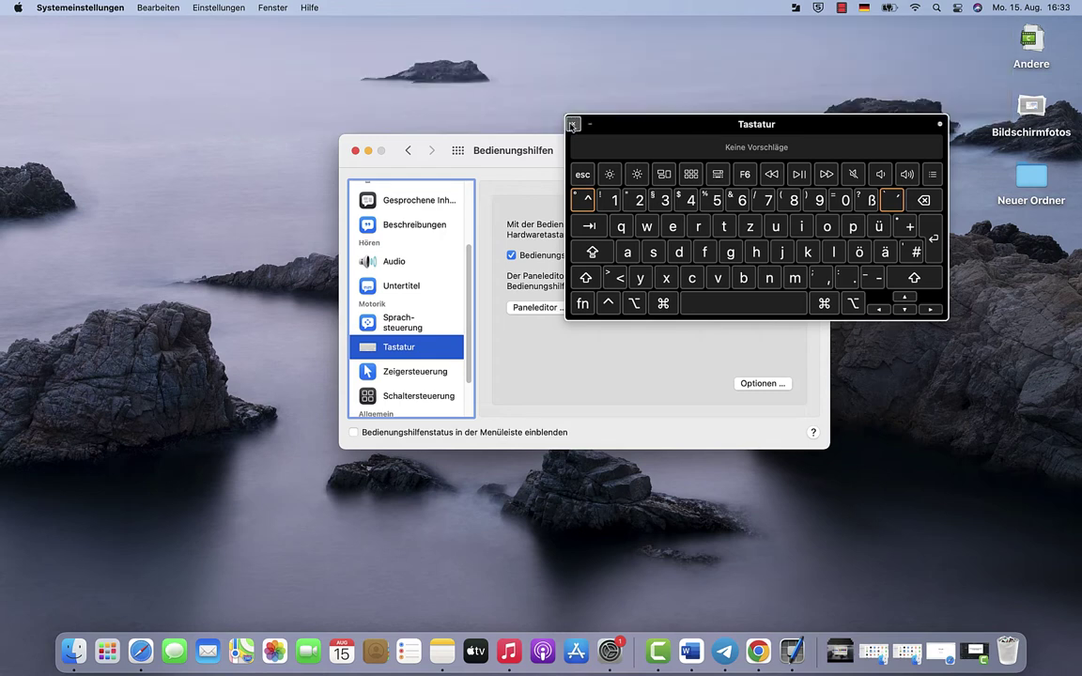
{"action": "left_click", "coordinate": [573, 123]}
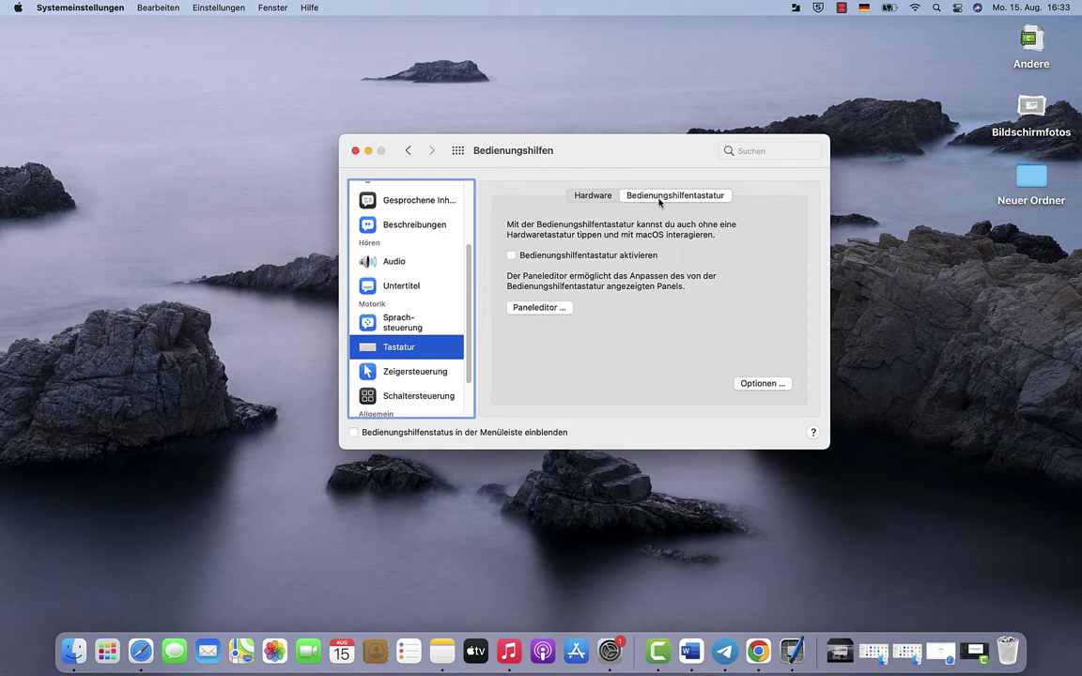
Step: Turn Einfingerbedienung and Tastenverzögerung on and off again in the keyboard's Hardware settings
{"action": "left_click", "coordinate": [589, 199]}
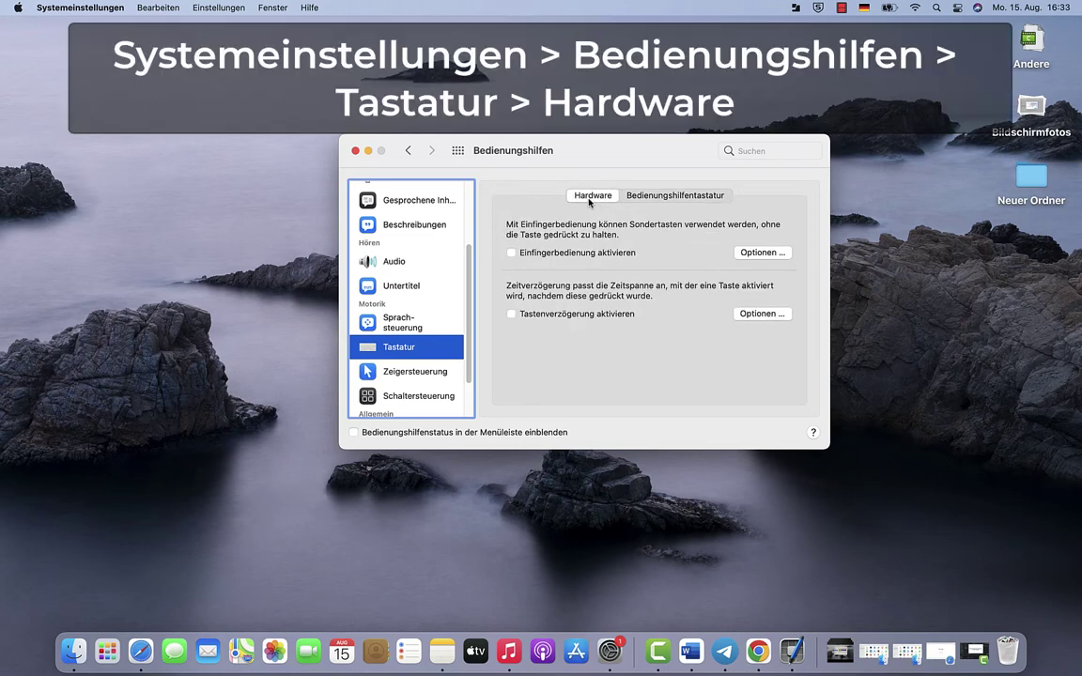
{"action": "left_click", "coordinate": [511, 252]}
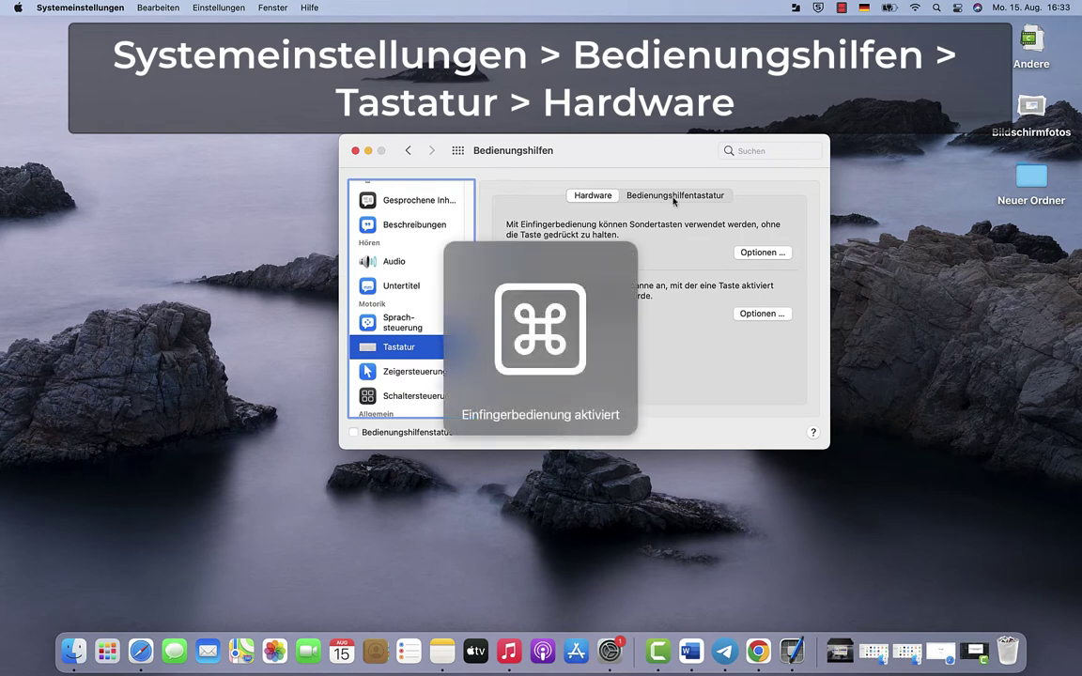
{"action": "left_click", "coordinate": [512, 314]}
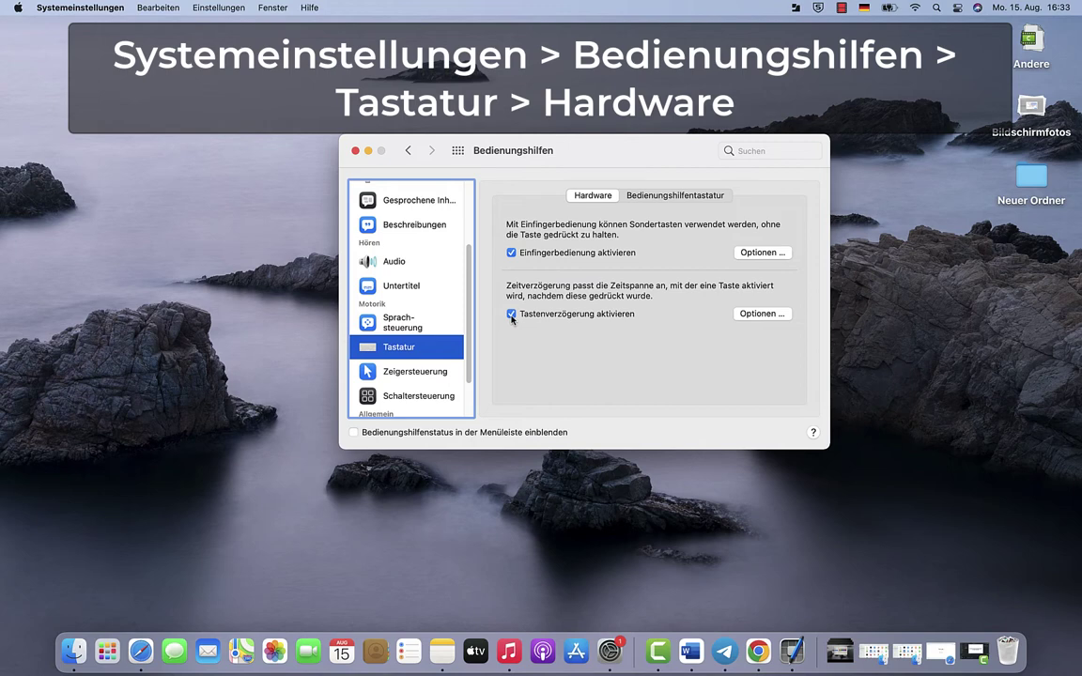
{"action": "left_click", "coordinate": [512, 315]}
{"action": "left_click", "coordinate": [512, 253]}
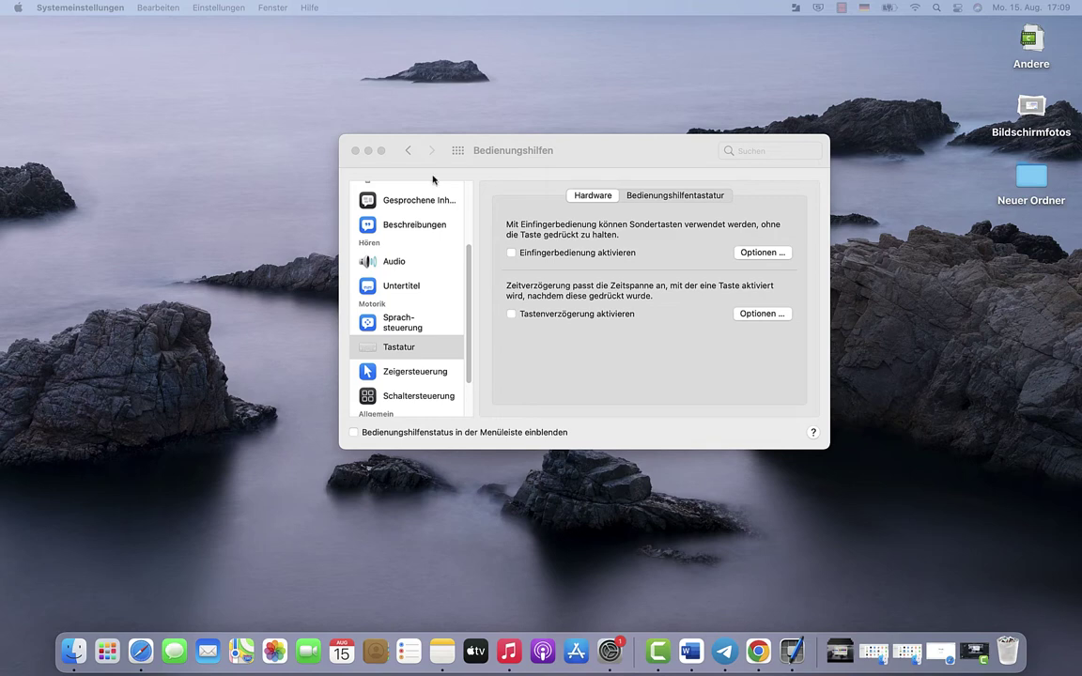
Step: Try Alternative Mauszeigeraktionen with Töne abspielen and Aktionen visuell anzeigen, discard the option changes and disable the feature again
{"action": "left_click", "coordinate": [413, 372]}
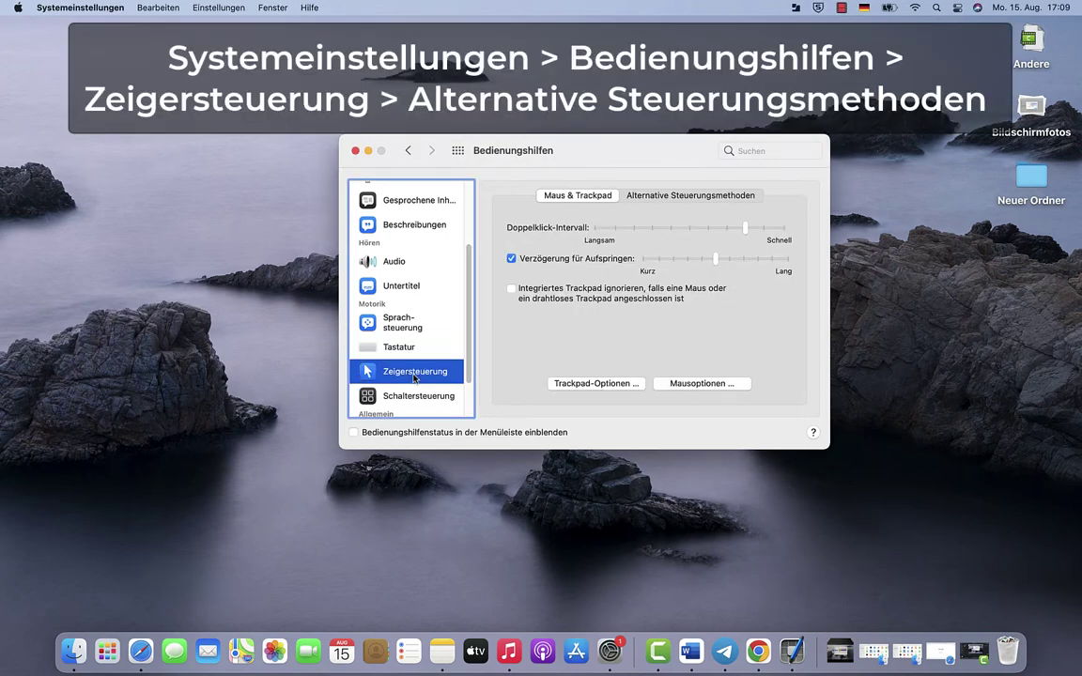
{"action": "left_click", "coordinate": [657, 195]}
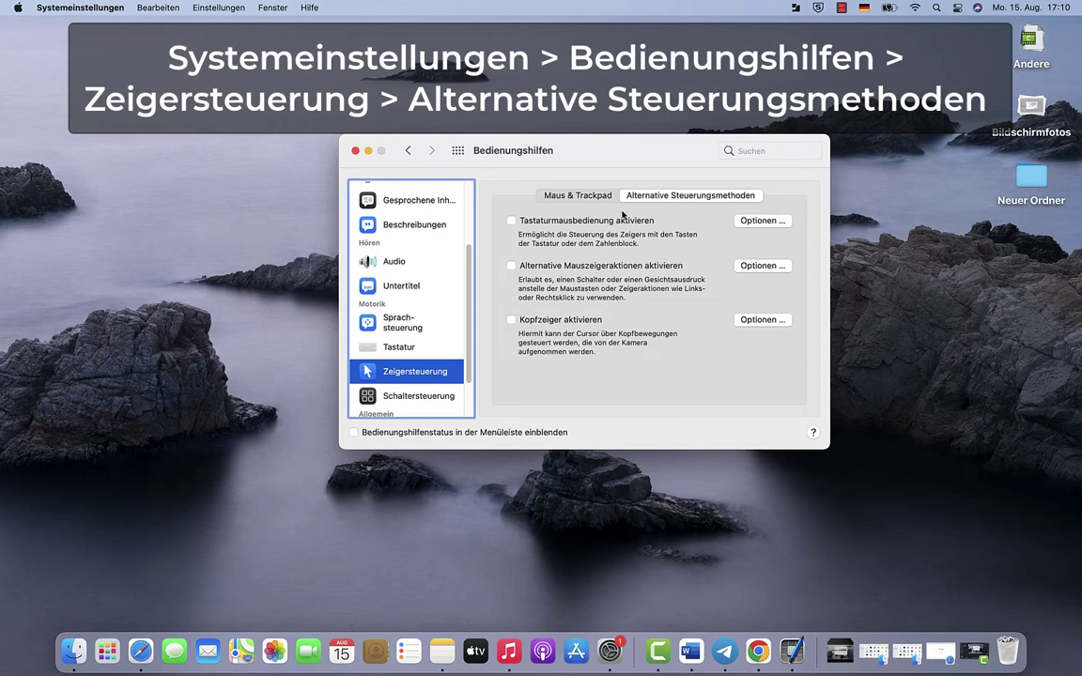
{"action": "left_click", "coordinate": [512, 267]}
{"action": "left_click", "coordinate": [768, 267]}
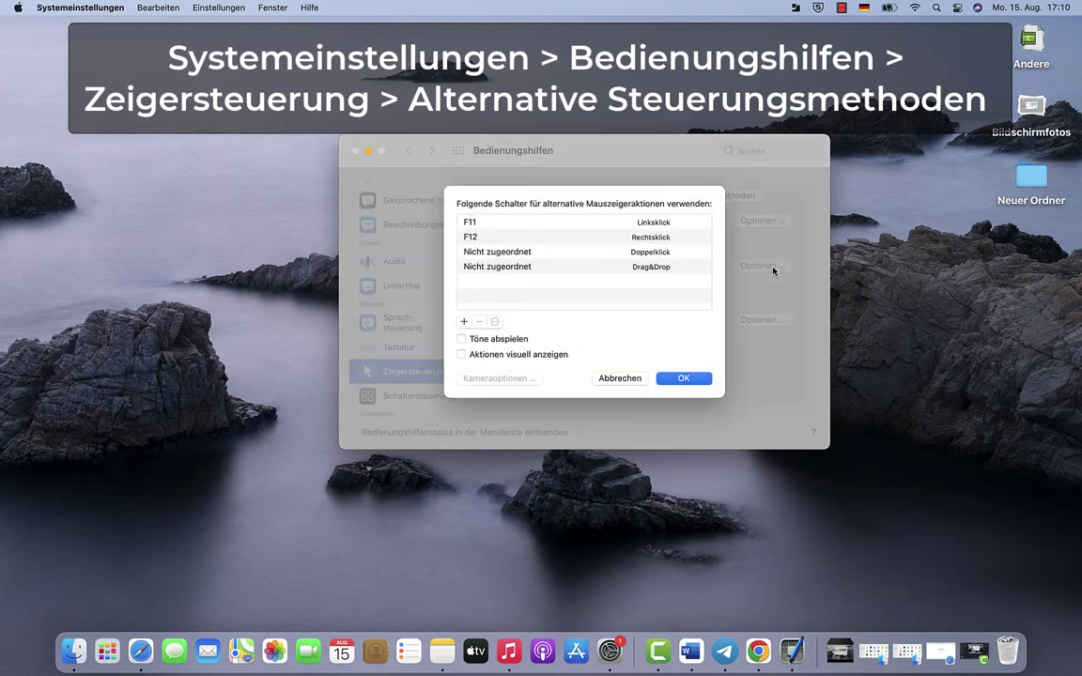
{"action": "left_click", "coordinate": [461, 340]}
{"action": "left_click", "coordinate": [461, 355]}
{"action": "left_click", "coordinate": [608, 378]}
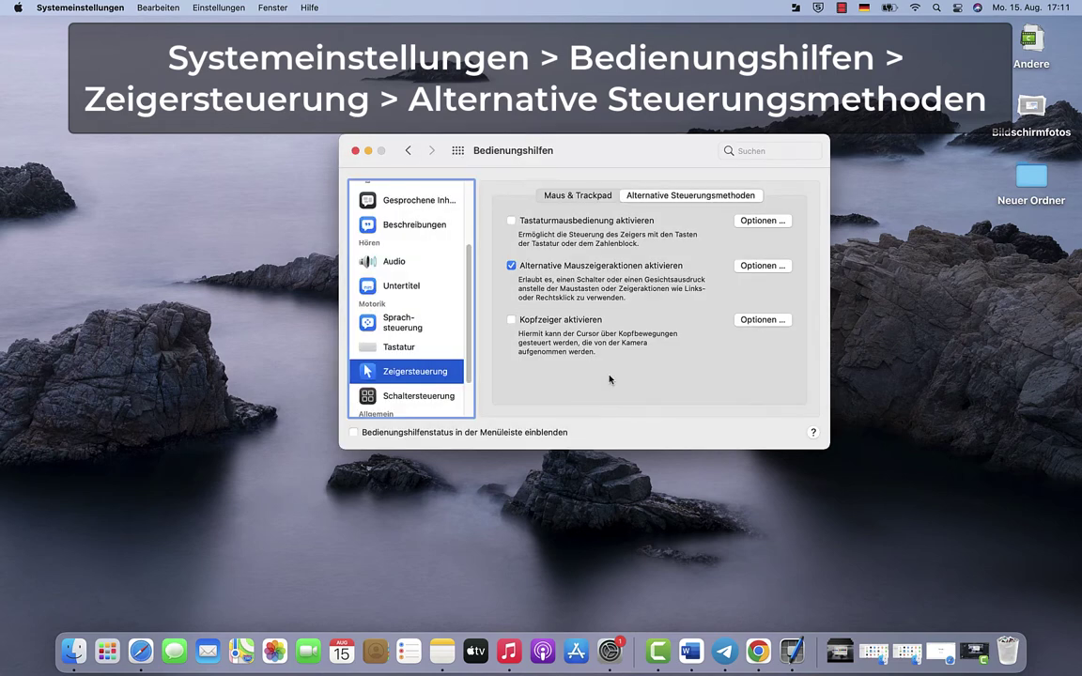
{"action": "left_click", "coordinate": [509, 267]}
Step: Turn Tastaturmausbedienung on and off again, and look at its options without saving changes
{"action": "left_click", "coordinate": [511, 220]}
{"action": "left_click", "coordinate": [510, 220]}
{"action": "left_click", "coordinate": [758, 221]}
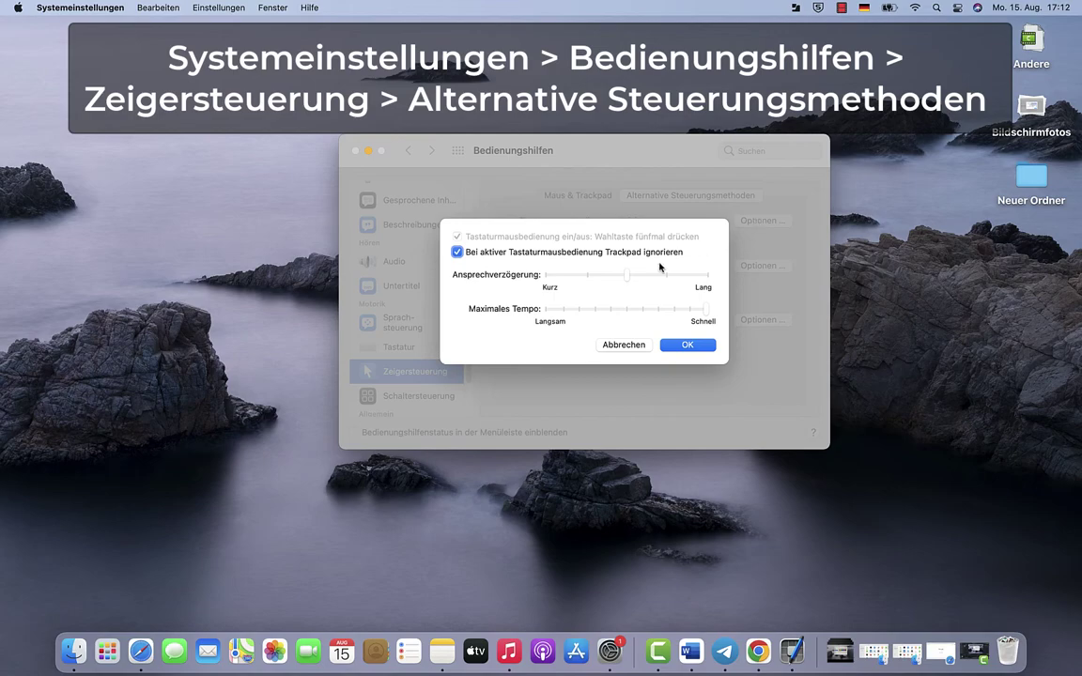
{"action": "left_click", "coordinate": [611, 347]}
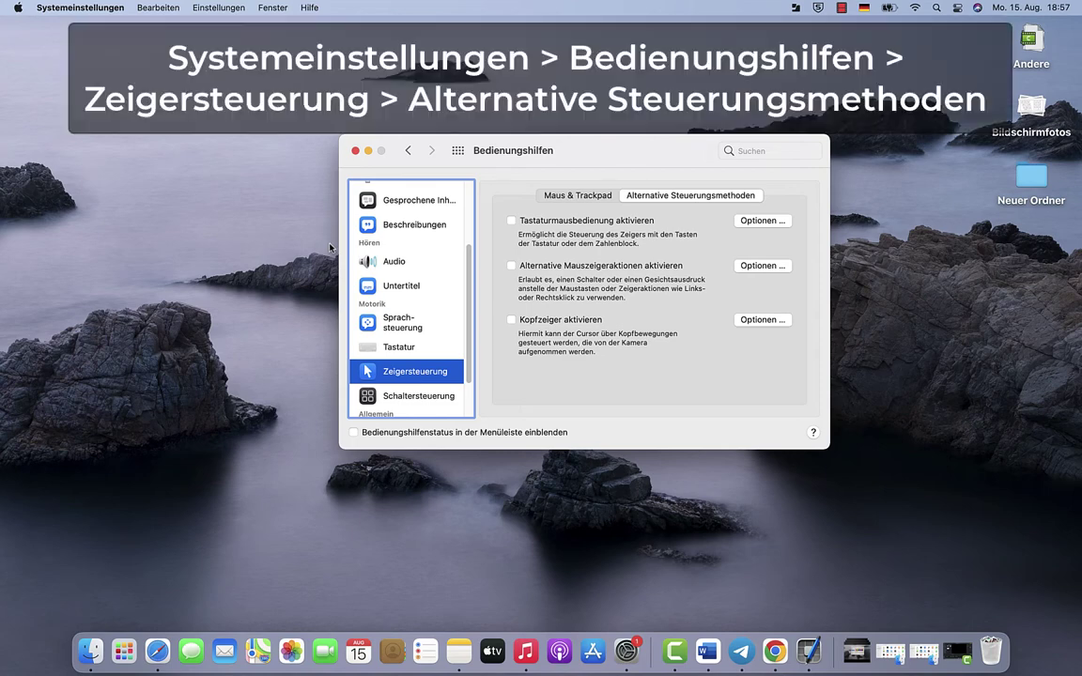
Step: Turn Kopfzeiger on and off again, and view its Zeigerbewegungen choices in the options
{"action": "left_click", "coordinate": [512, 320]}
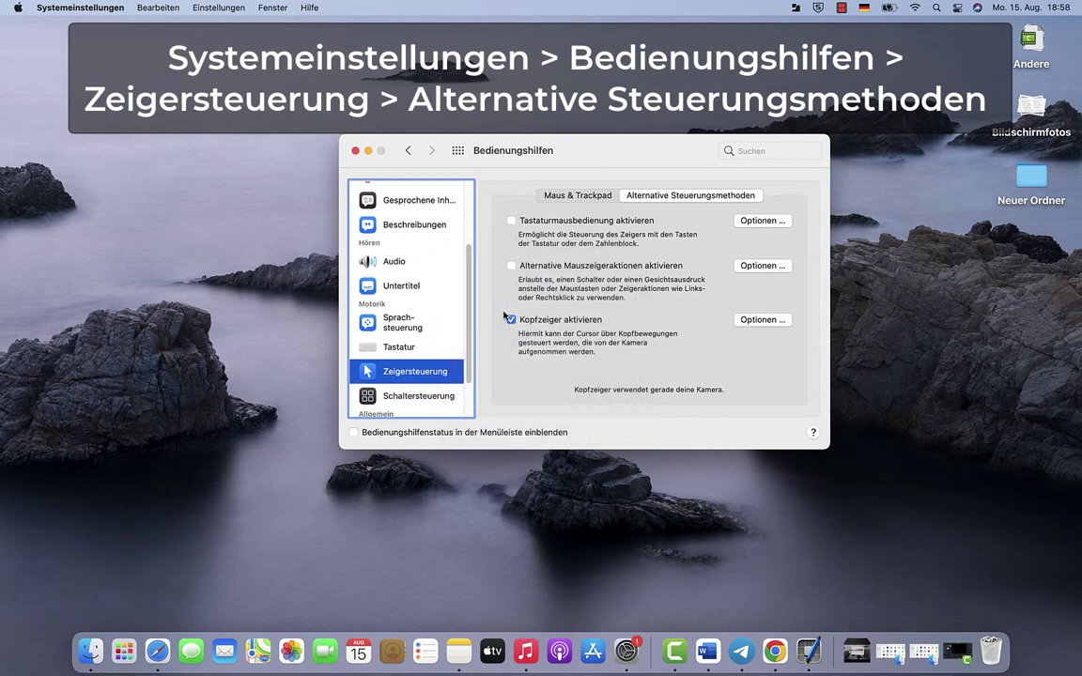
{"action": "left_click", "coordinate": [511, 320]}
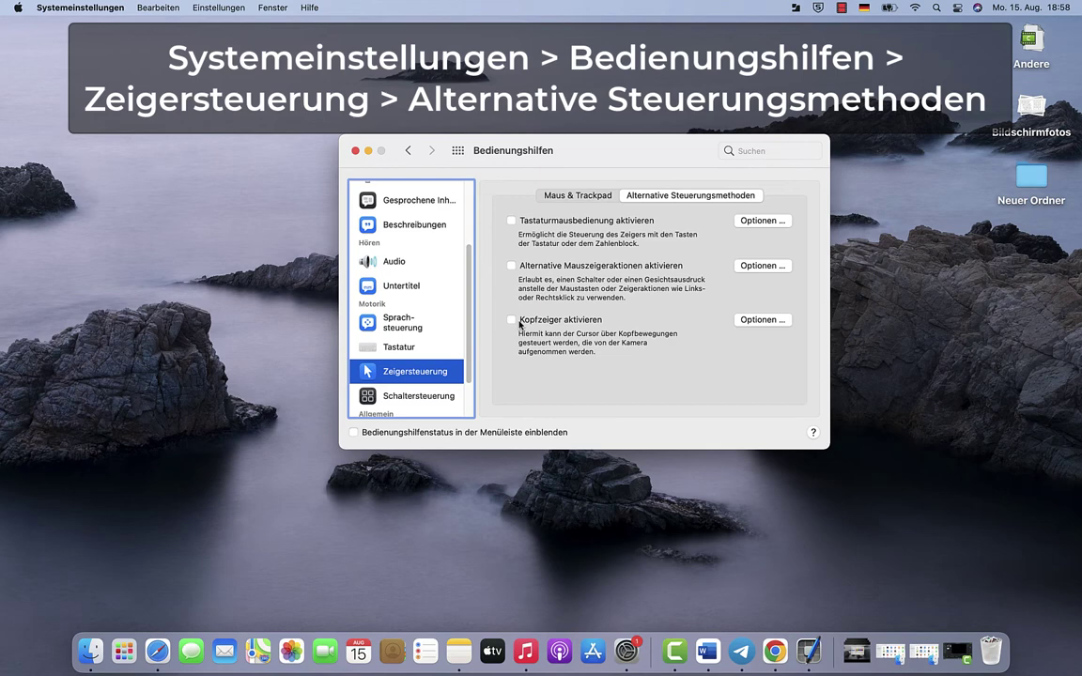
{"action": "left_click", "coordinate": [751, 320]}
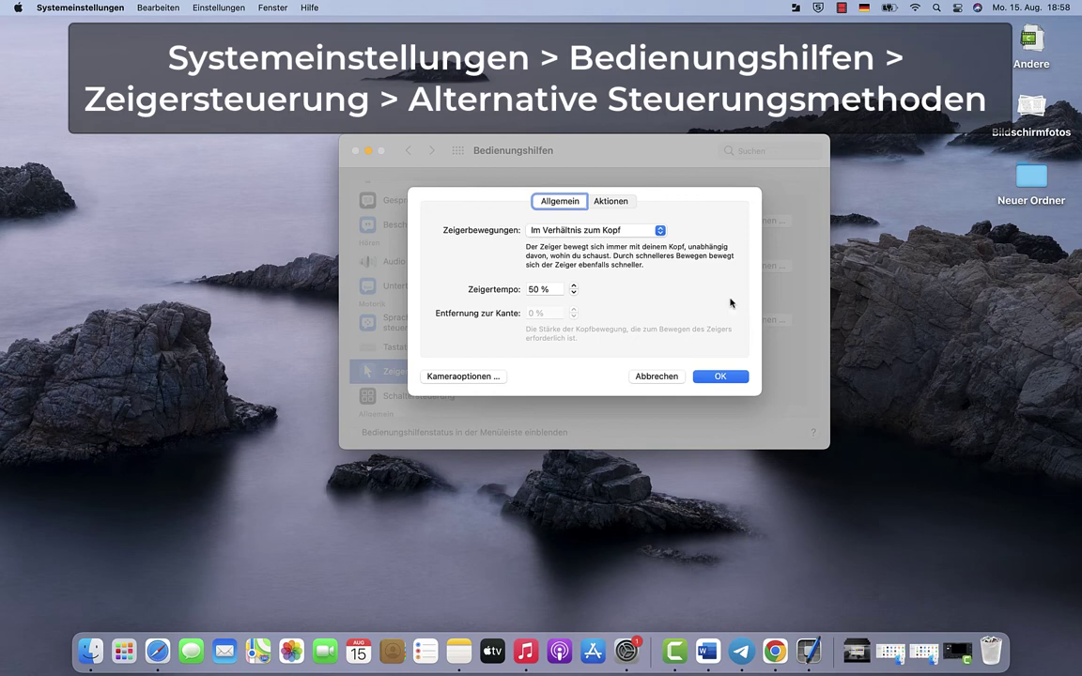
{"action": "left_click", "coordinate": [661, 230]}
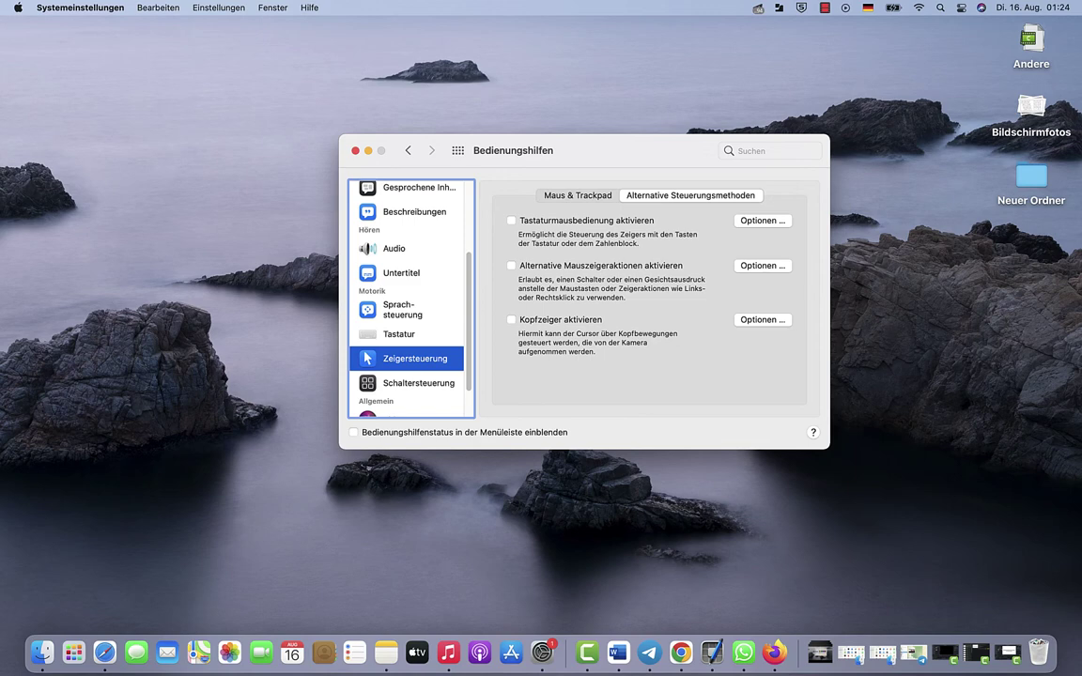
Step: Activate Schaltersteuerung, use the space switch to enable the Bedienungshilfenstatus in the menu bar, and deactivate Schaltersteuerung again
{"action": "left_click", "coordinate": [398, 385]}
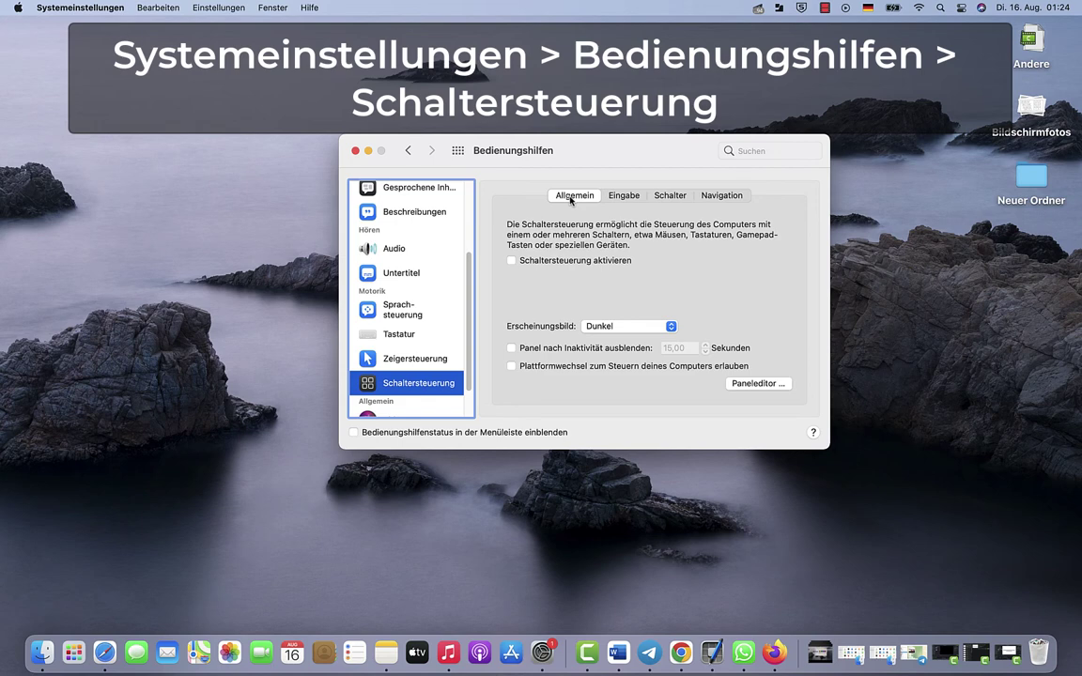
{"action": "left_click", "coordinate": [511, 261]}
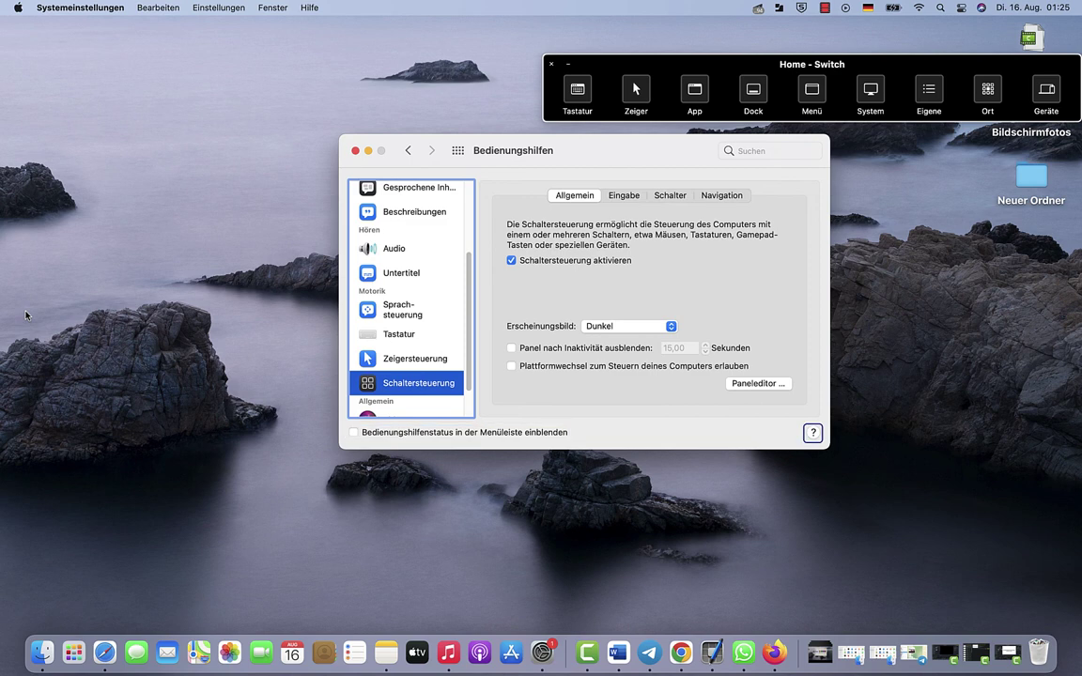
{"action": "key", "text": "space"}
{"action": "left_click", "coordinate": [511, 260]}
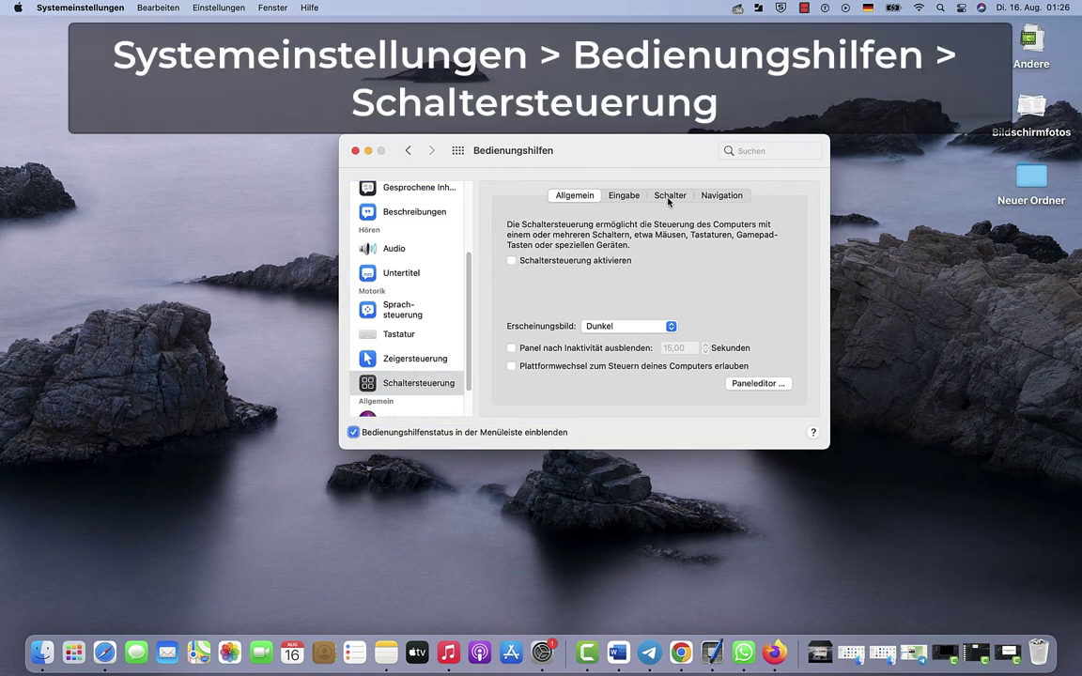
Step: Add the Return key as an optional switch named "Enter" with the action Zum nächsten Objekt bewegen
{"action": "left_click", "coordinate": [669, 196]}
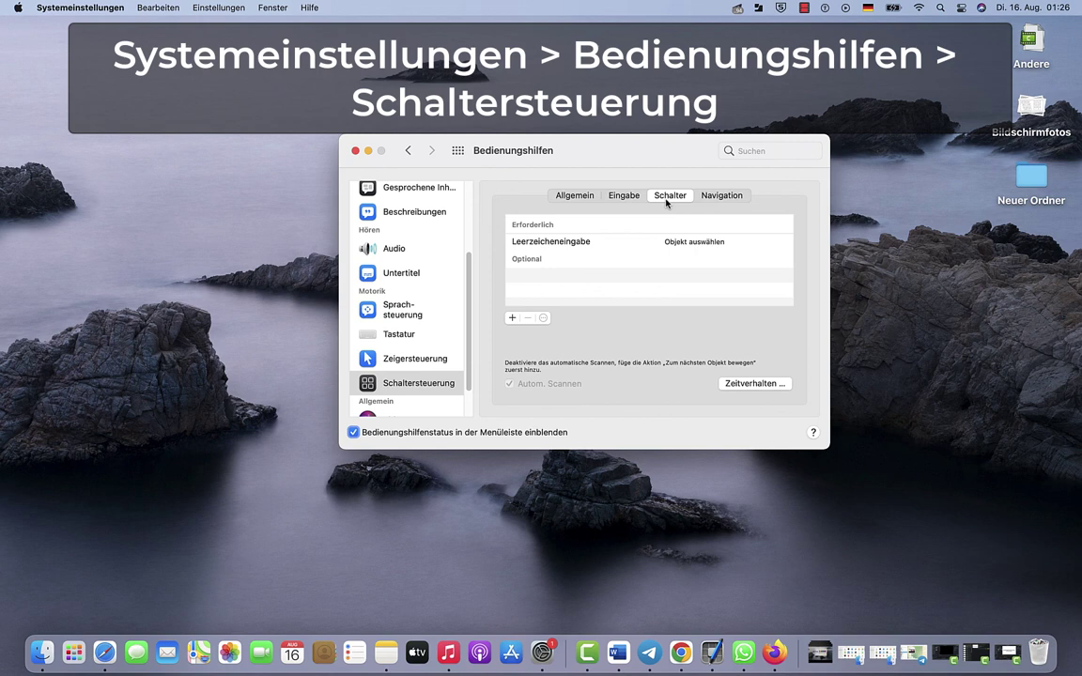
{"action": "left_click", "coordinate": [512, 317]}
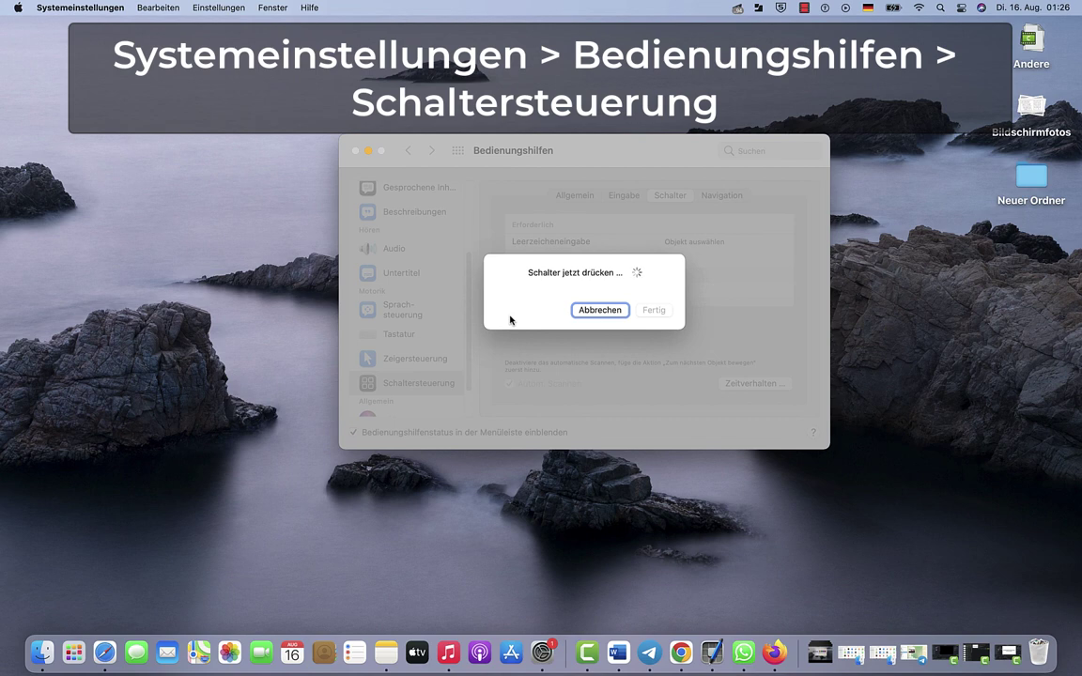
{"action": "key", "text": "Return"}
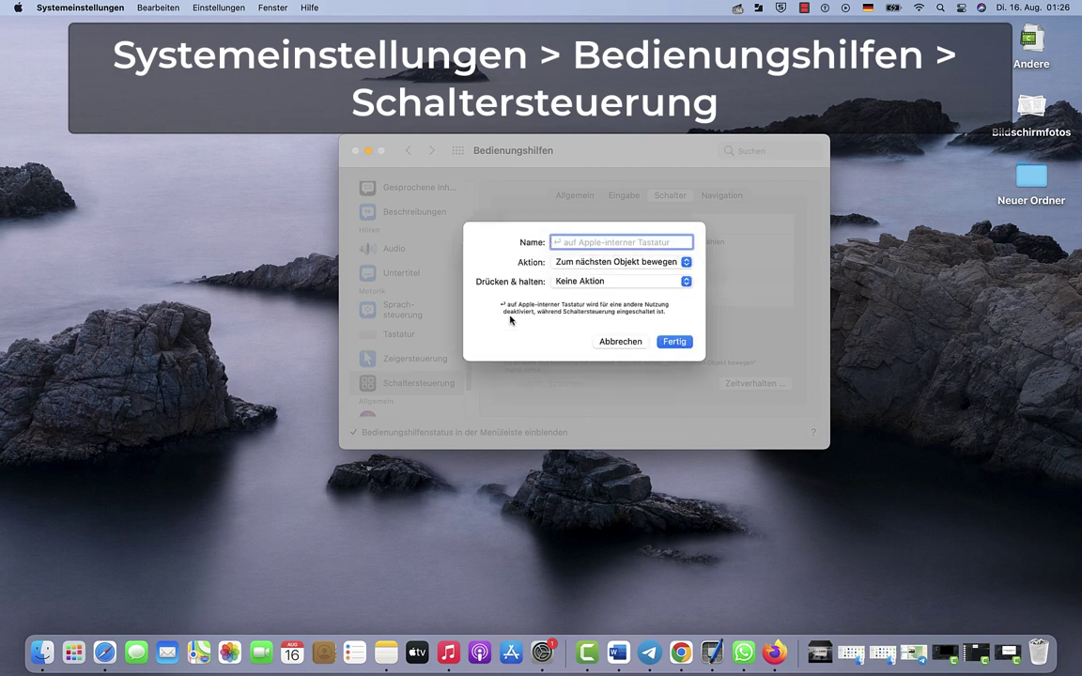
{"action": "type", "text": "Enter"}
{"action": "left_click", "coordinate": [672, 342]}
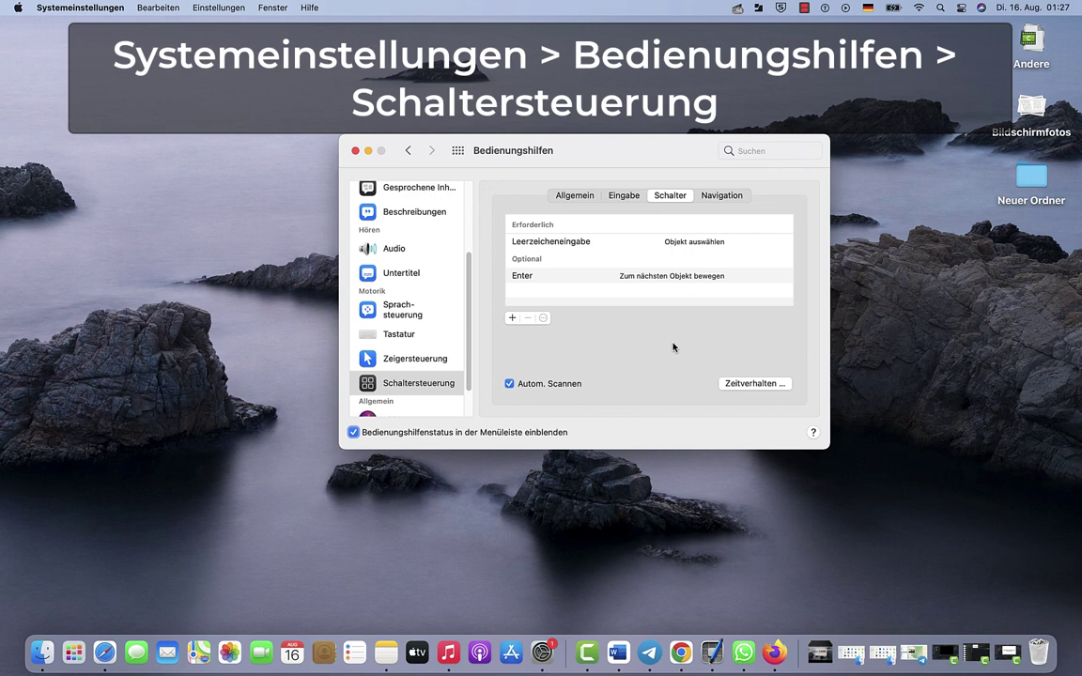
Step: Delete the optional "Enter" switch from the Schaltersteuerung switch list
{"action": "left_click", "coordinate": [541, 276]}
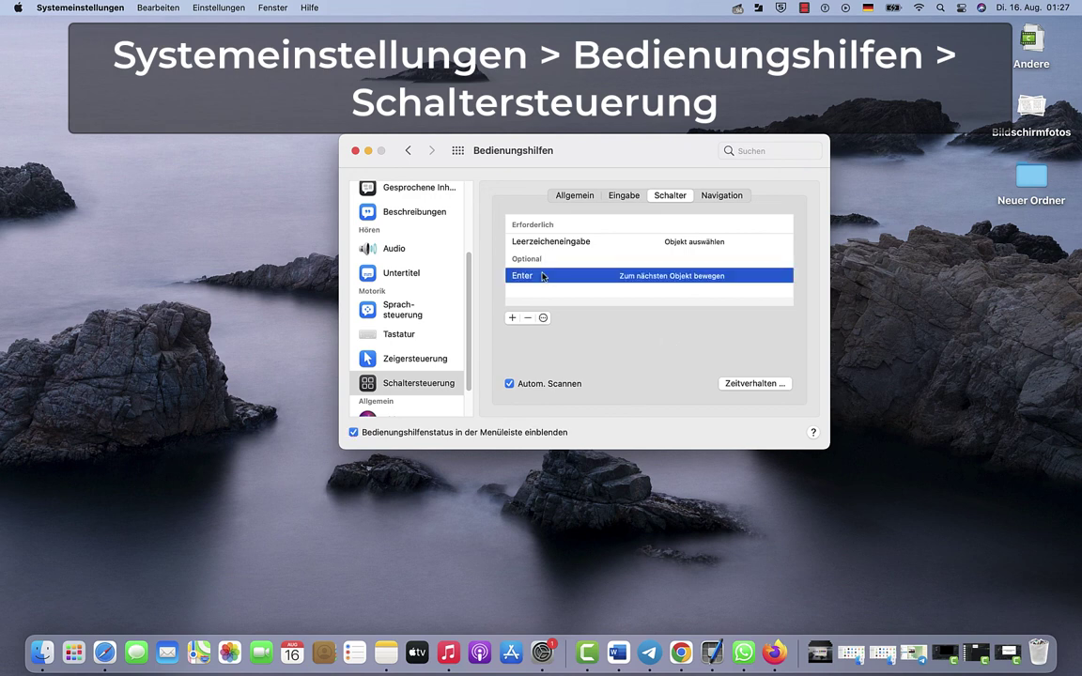
{"action": "left_click", "coordinate": [527, 319]}
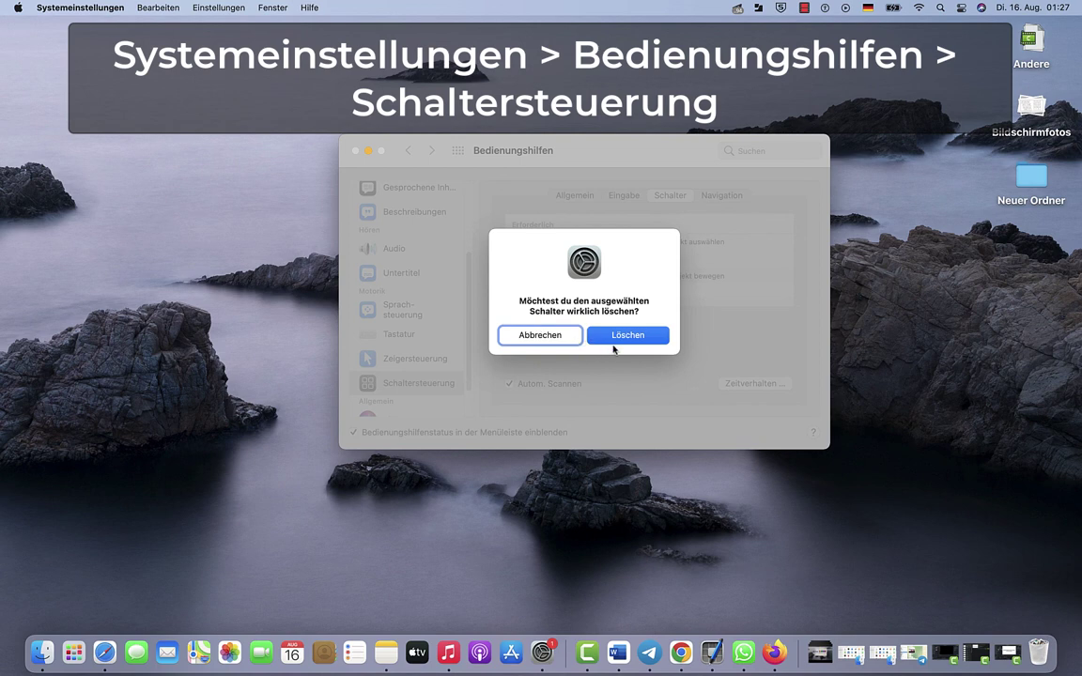
{"action": "left_click", "coordinate": [617, 338]}
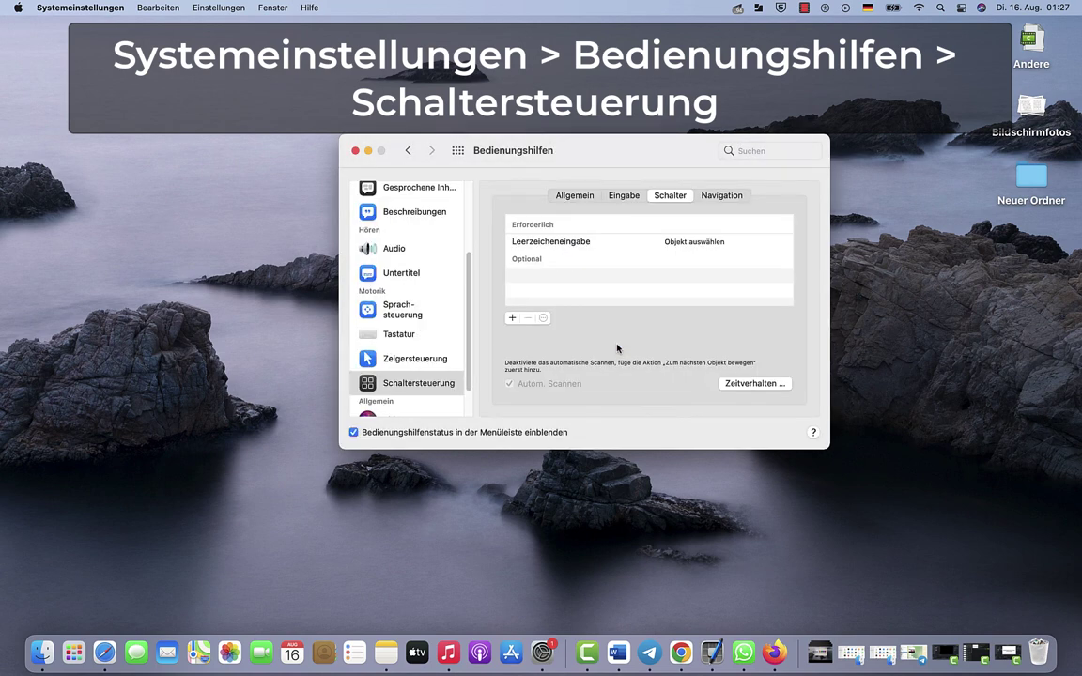